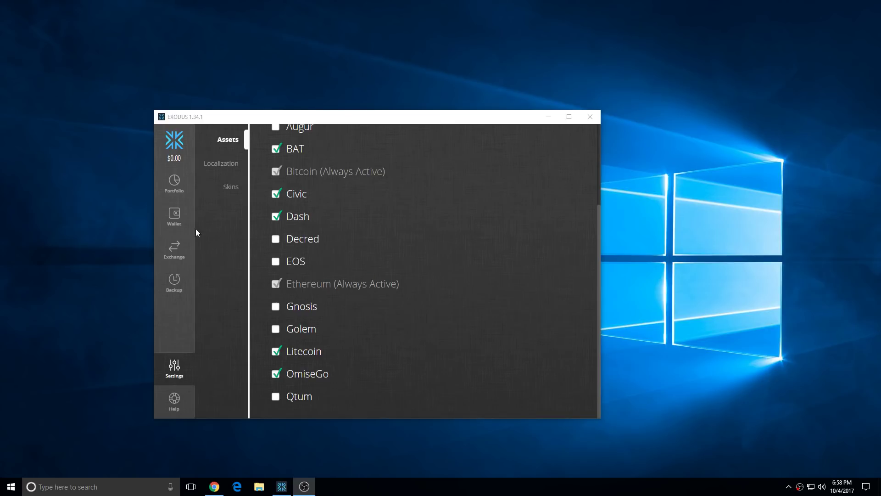
Show Exodus's Litecoin wallet beside Coinbase and start a Send from Coinbase's LTC Wallet.
click(177, 216)
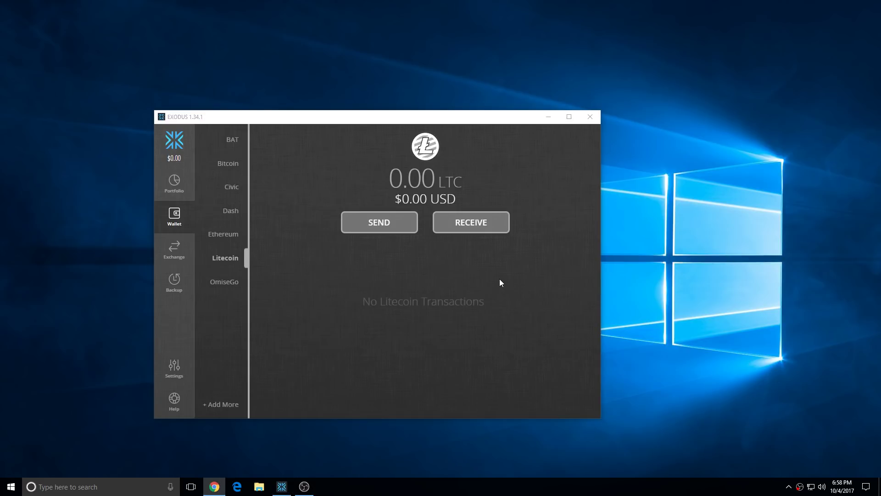
mouse_move(389, 118)
mouse_down()
mouse_move(291, 45)
mouse_move(274, 53)
mouse_up()
mouse_move(824, 64)
mouse_down()
mouse_move(579, 60)
mouse_move(437, 86)
mouse_up()
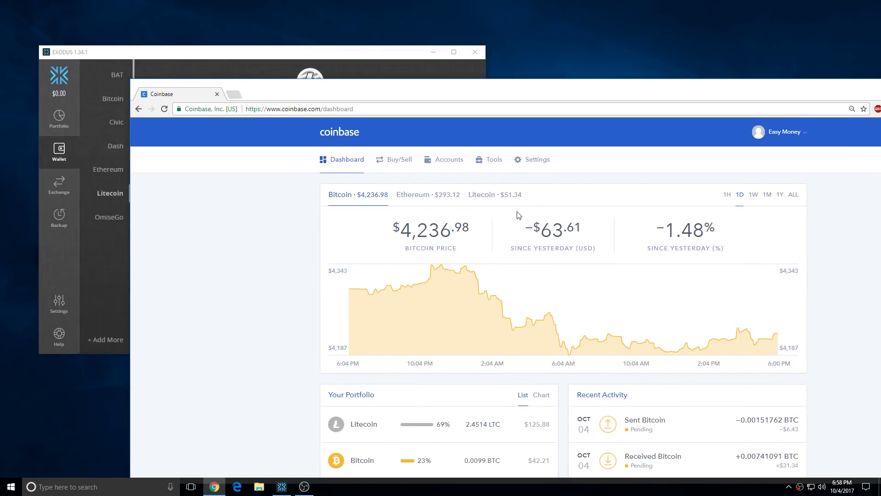
click(449, 160)
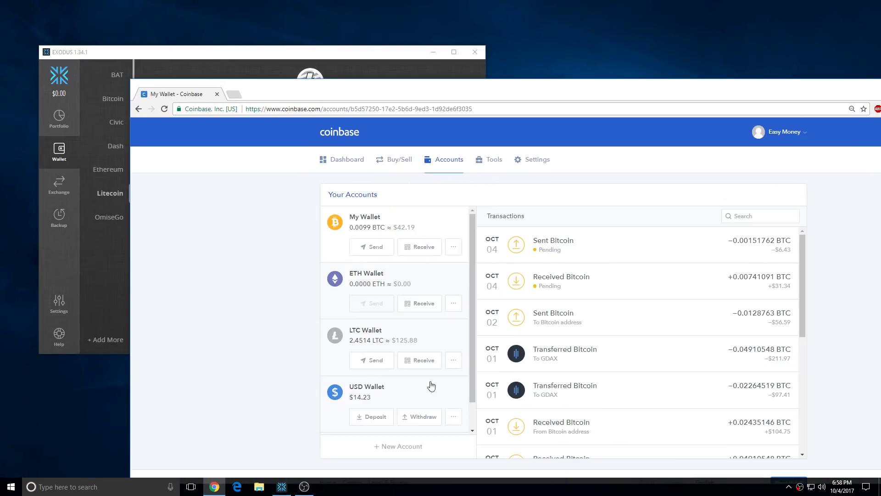
click(373, 360)
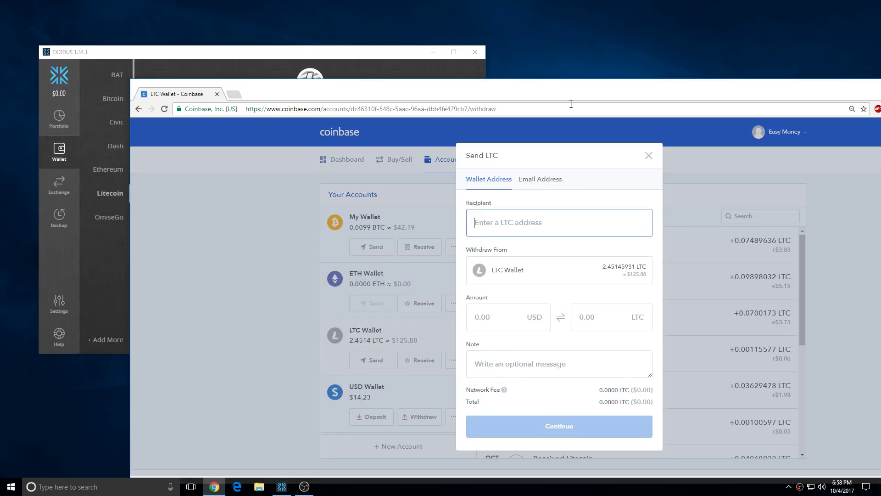
Copy the Exodus Litecoin receiving address and close the address panel.
click(350, 58)
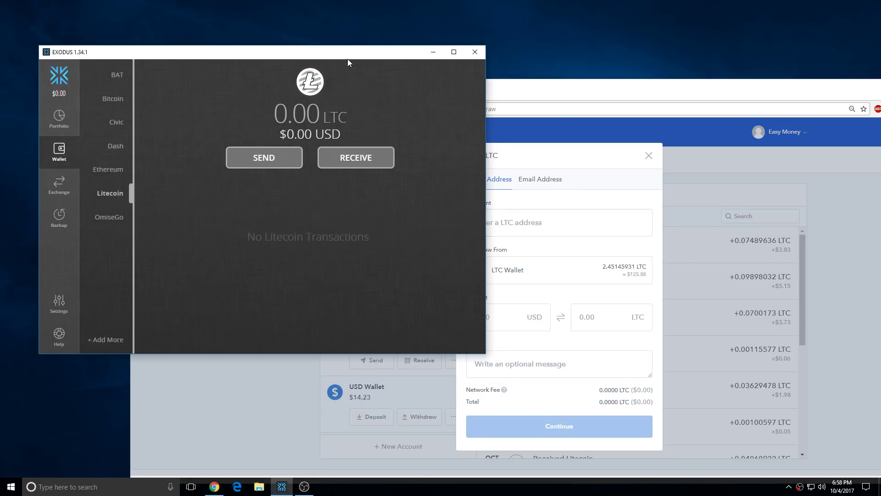
click(355, 159)
double_click(271, 252)
key(ctrl+c)
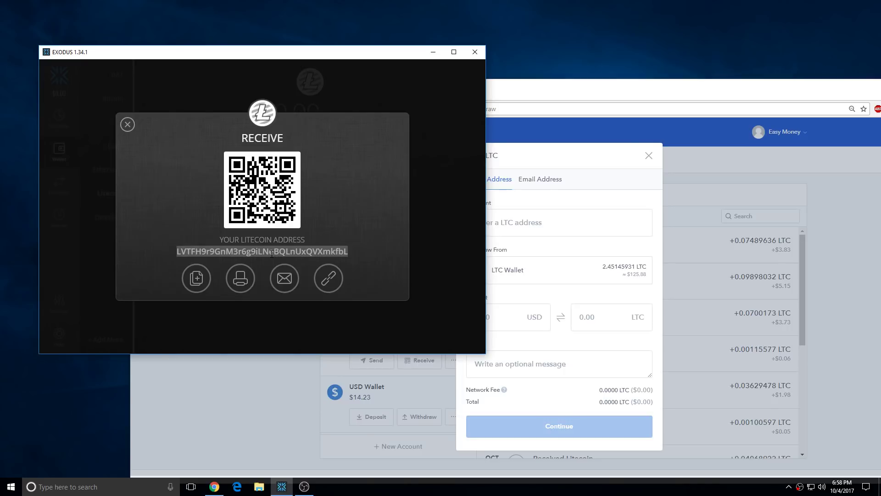
click(197, 277)
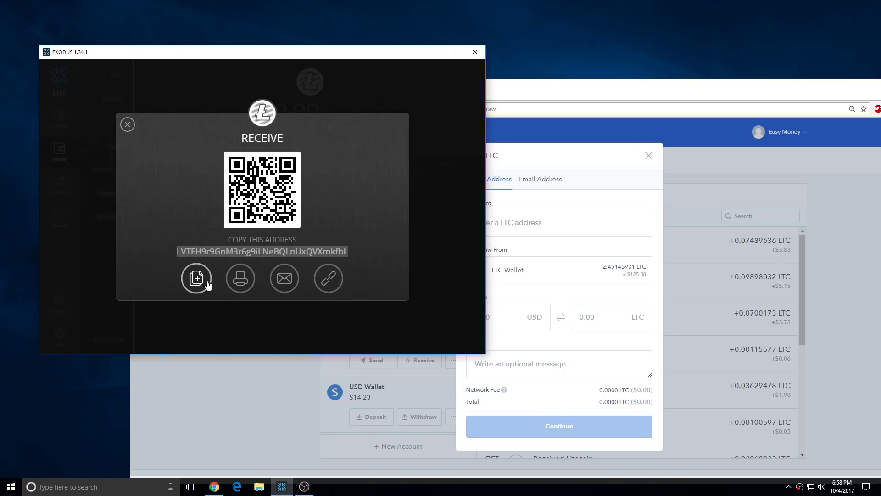
click(129, 126)
Paste the Exodus address as recipient and enter a .05 USD amount.
click(535, 223)
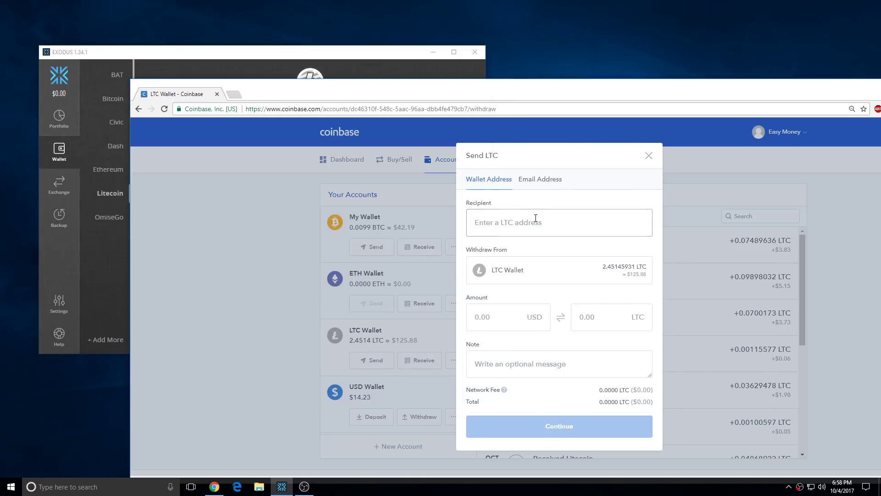
key(ctrl+v)
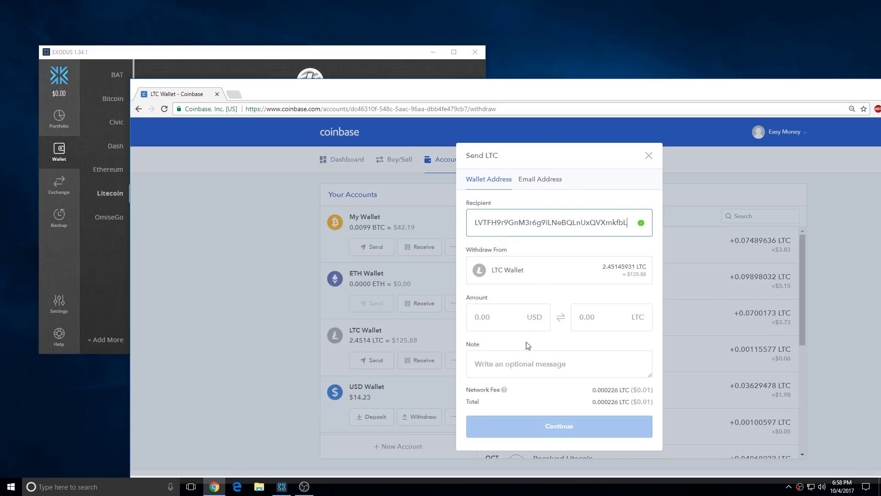
click(512, 319)
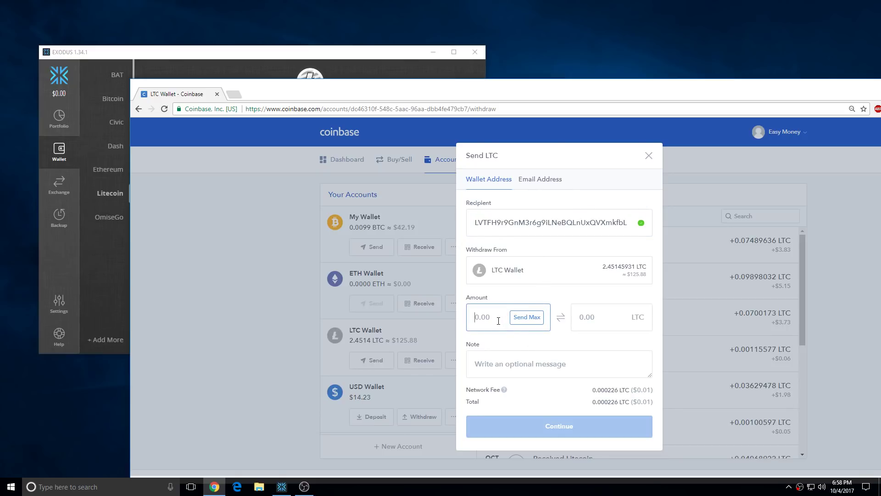
text(.)
key(BackSpace)
text(.05)
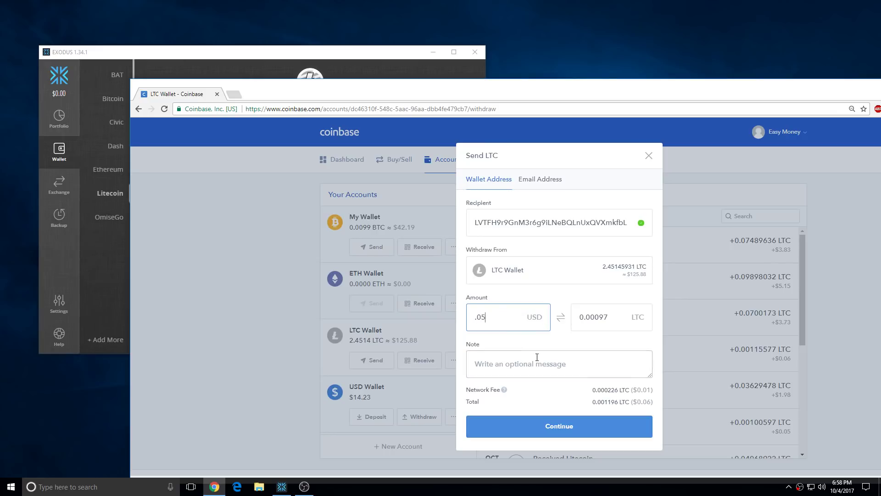
Add the note 'send to exodus wallet test'.
click(534, 356)
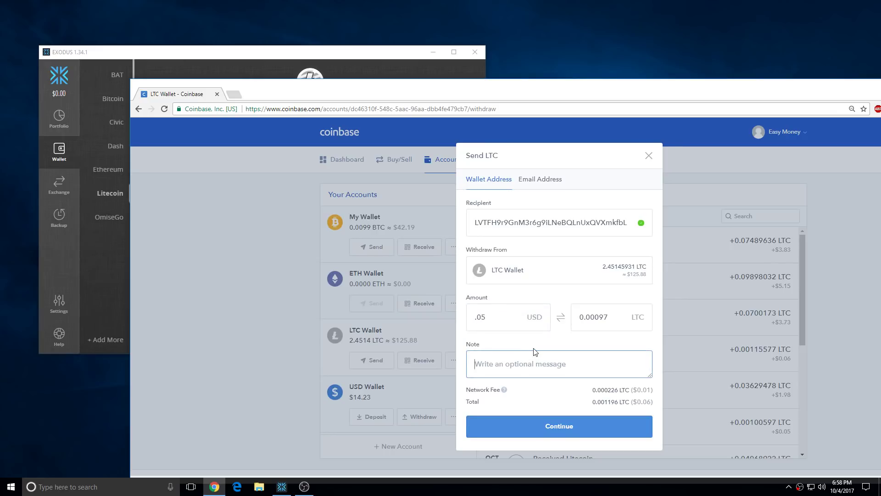
text(send)
key(BackSpace)
key(BackSpace)
key(BackSpace)
text(send to e)
text(xod)
key(BackSpace)
text(walle)
text(t test)
Replace the LTC amount with the 0.00100000 minimum copied from the error banner.
click(638, 426)
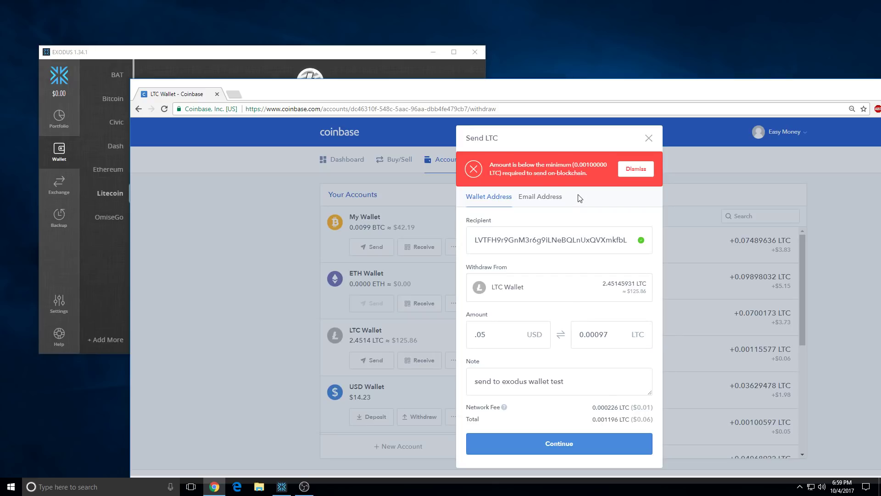
drag(576, 163, 607, 164)
right_click(606, 163)
click(614, 169)
double_click(616, 333)
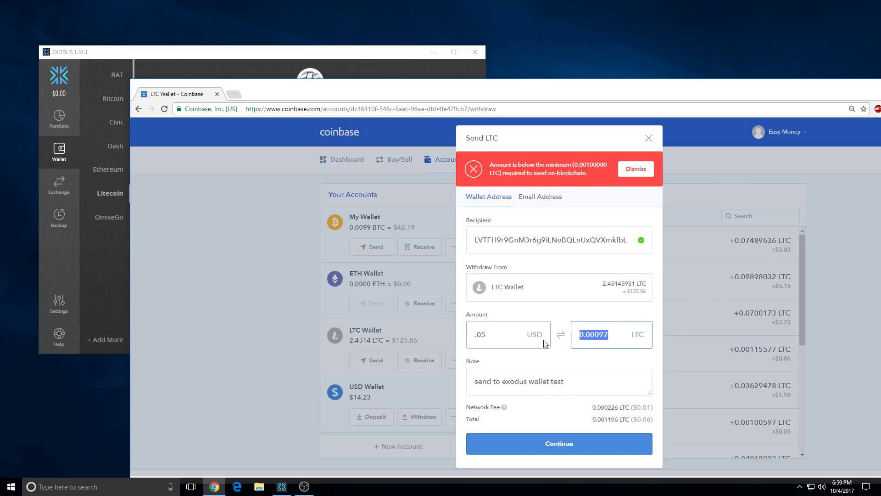
key(ctrl+v)
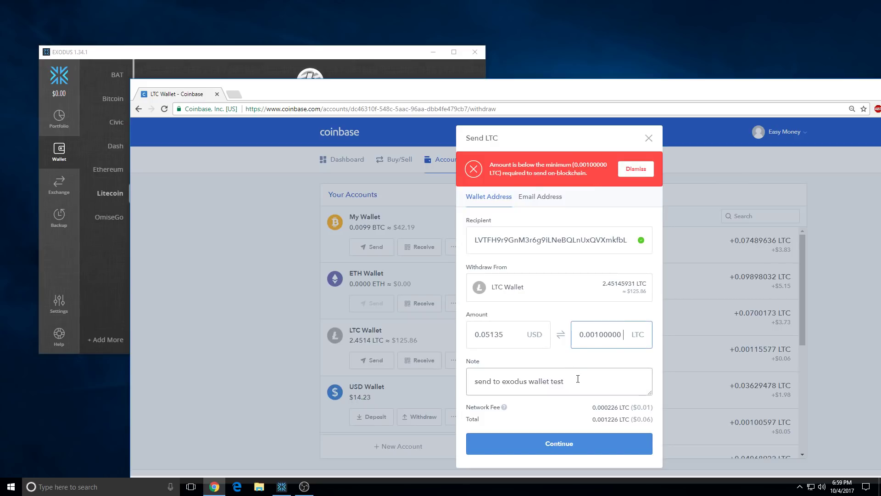
click(578, 379)
Resubmit the corrected send form and confirm sending the Litecoin.
click(527, 345)
click(551, 381)
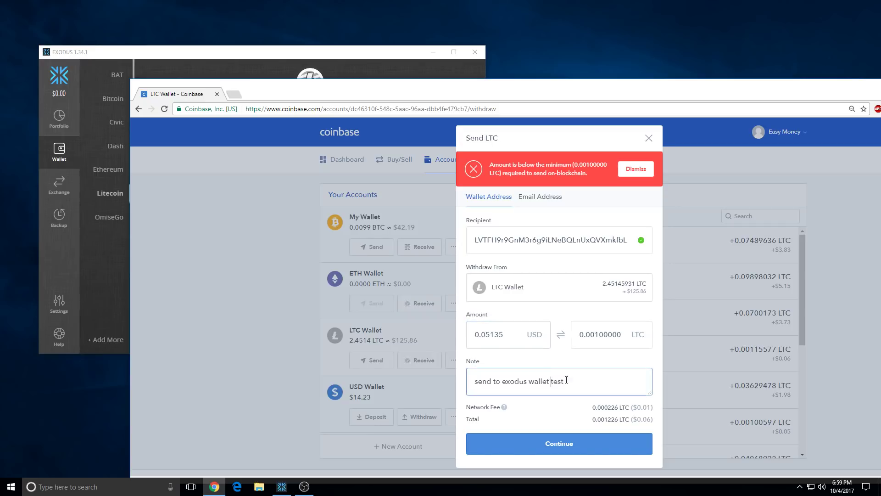
click(582, 380)
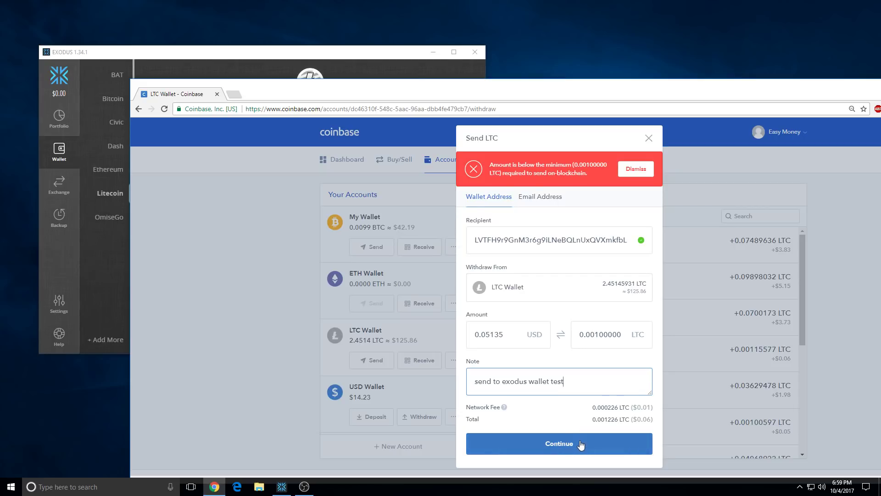
click(583, 444)
click(601, 363)
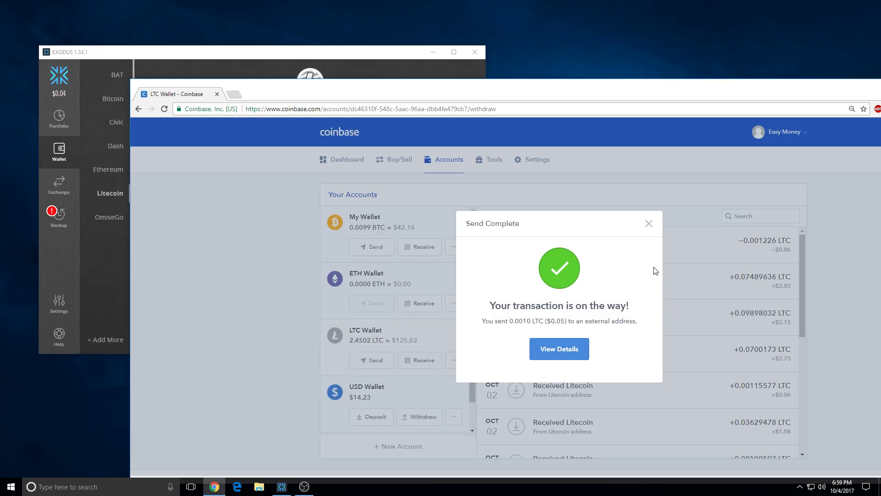
Dismiss Send Complete, check Exodus, and view the sent LTC transaction on the blockchain explorer.
click(649, 224)
click(375, 51)
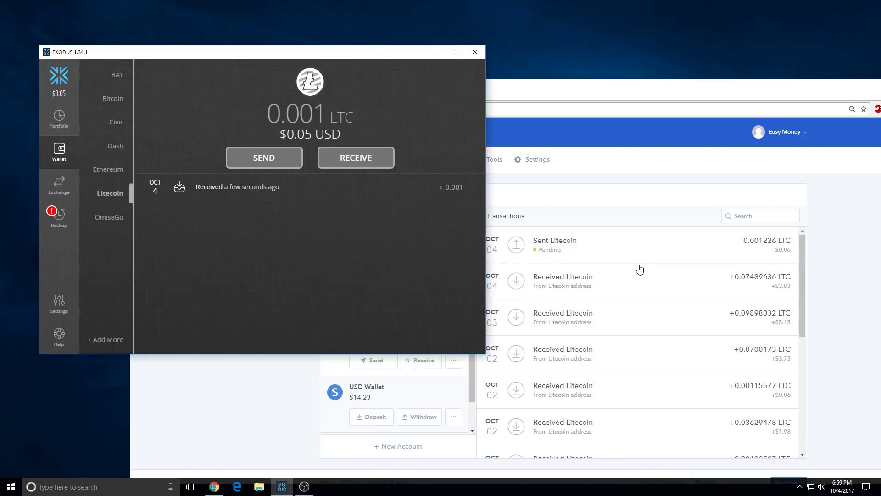
click(557, 248)
click(564, 244)
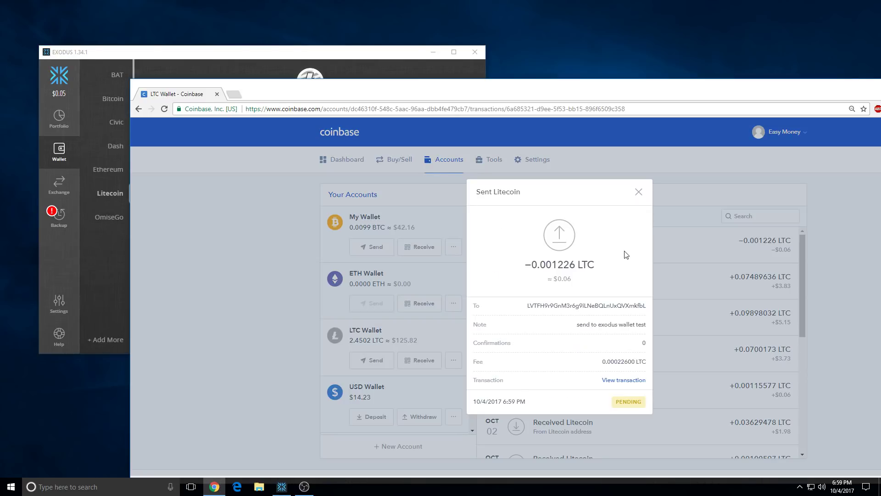
click(628, 381)
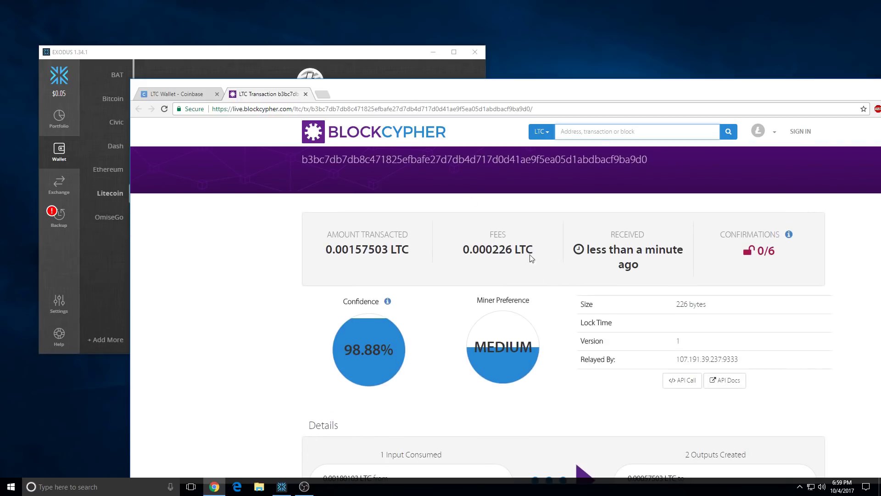
drag(358, 53, 348, 52)
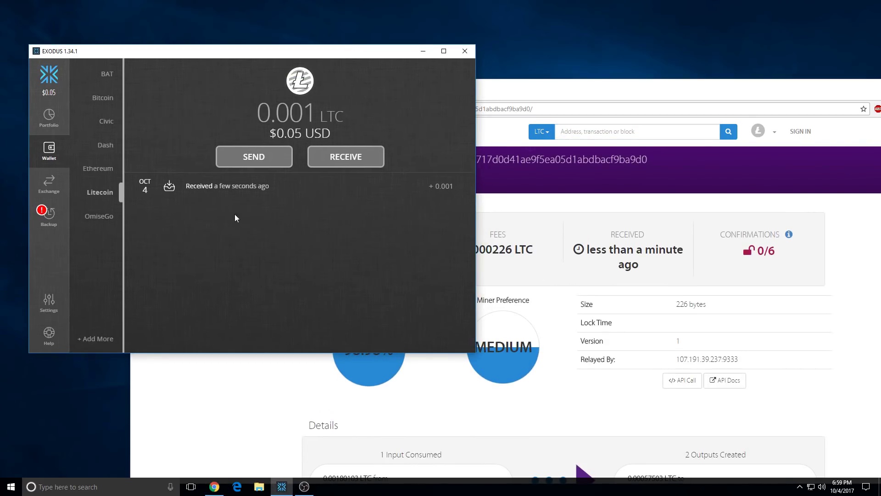
Review the Oct 4 received transaction, then start the backup's Create Your Password step.
click(184, 189)
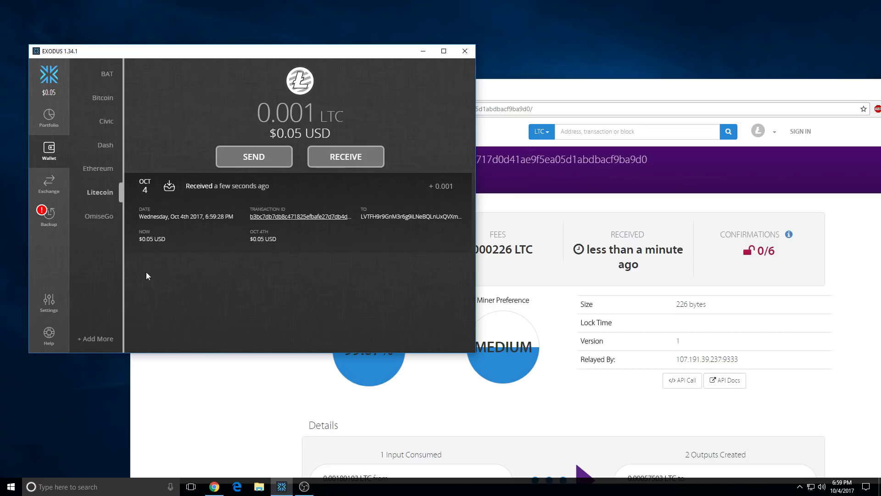
click(49, 215)
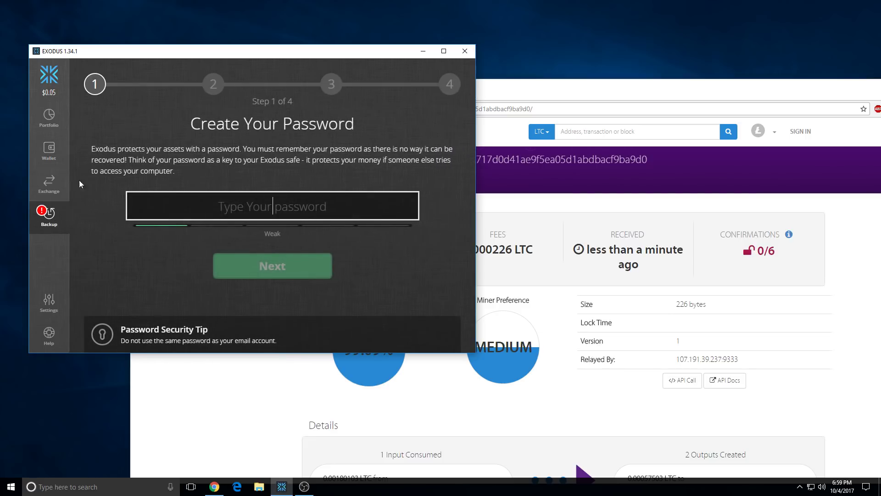
Visit Portfolio ($0.05 Litecoin), the Litecoin wallet and asset settings, ending on the Bitcoin-to-Ethereum Exchange.
click(57, 115)
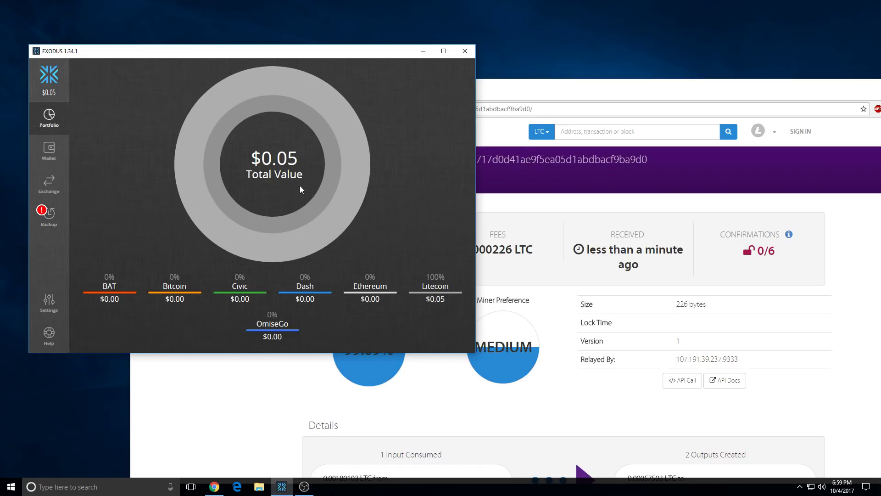
click(54, 158)
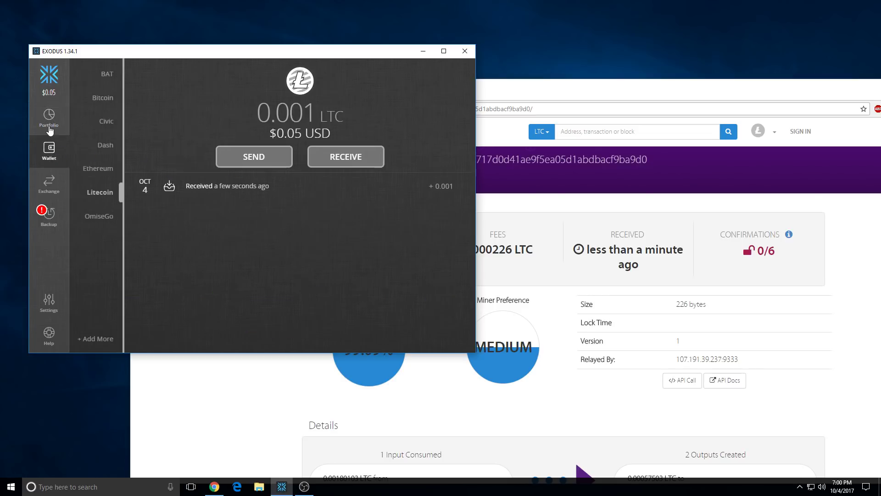
click(50, 152)
click(49, 186)
click(47, 118)
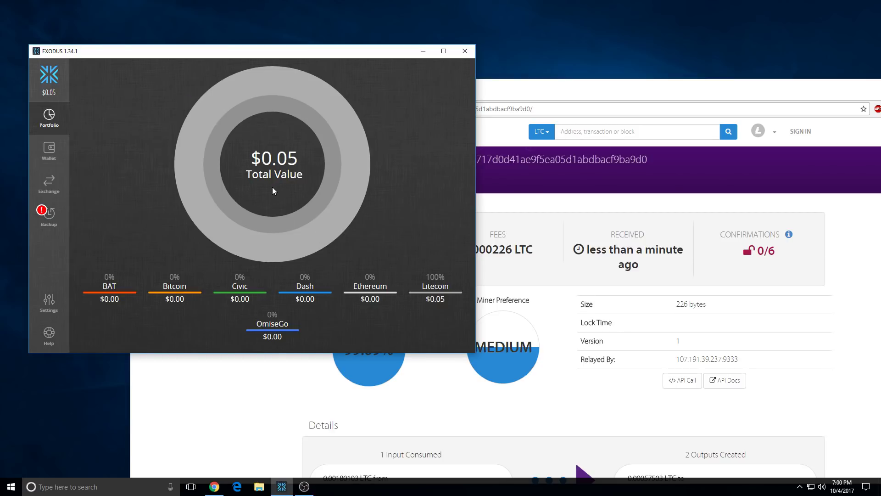
click(49, 149)
click(51, 299)
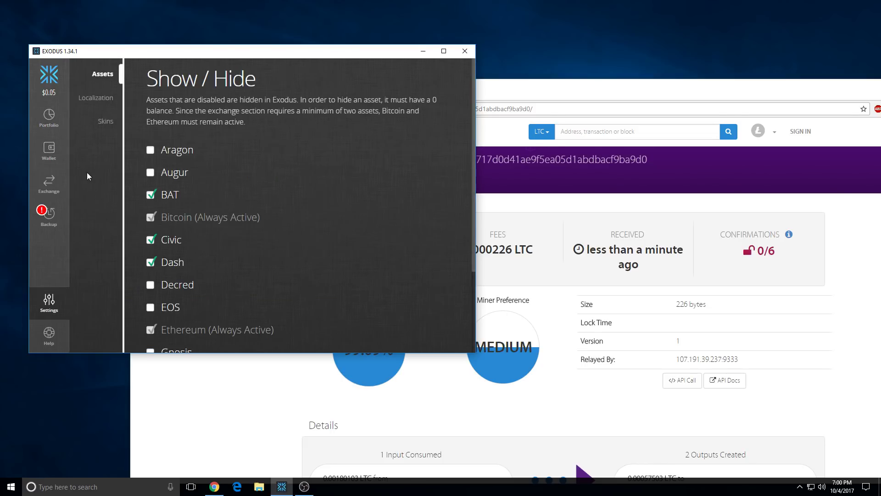
click(51, 117)
click(49, 182)
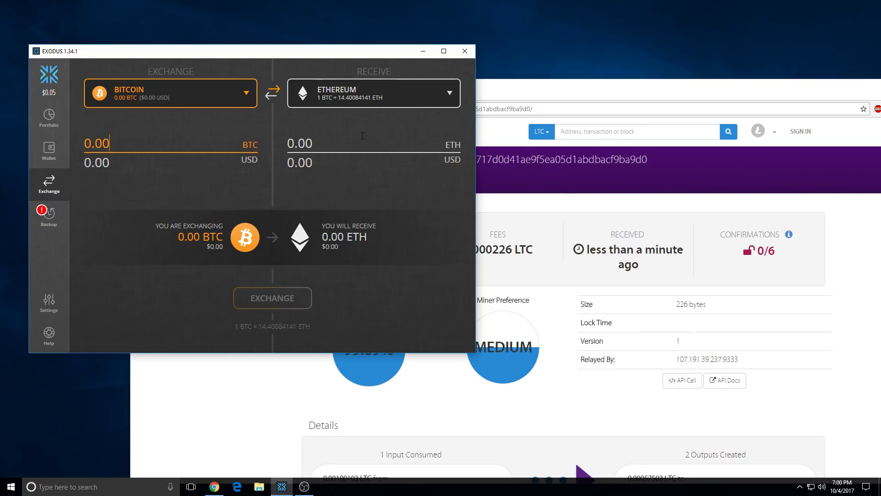
Choose Litecoin as the coin to exchange and change the amount's last digit to 5.
click(246, 97)
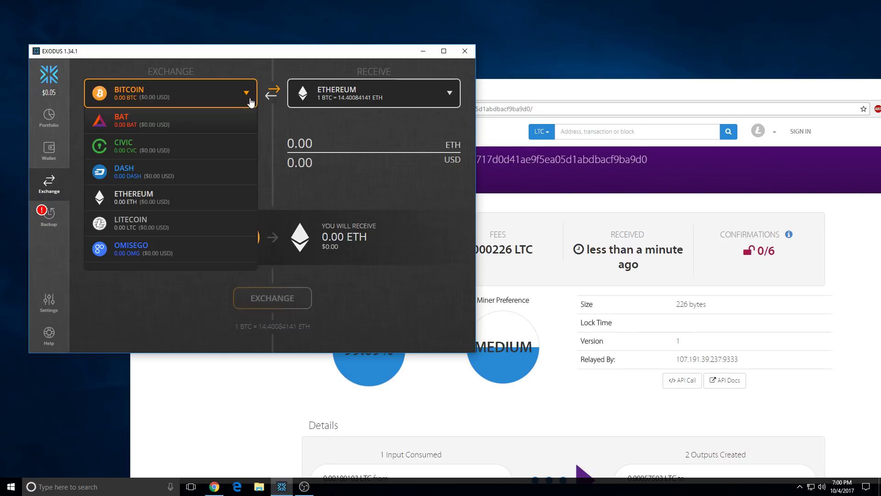
click(210, 226)
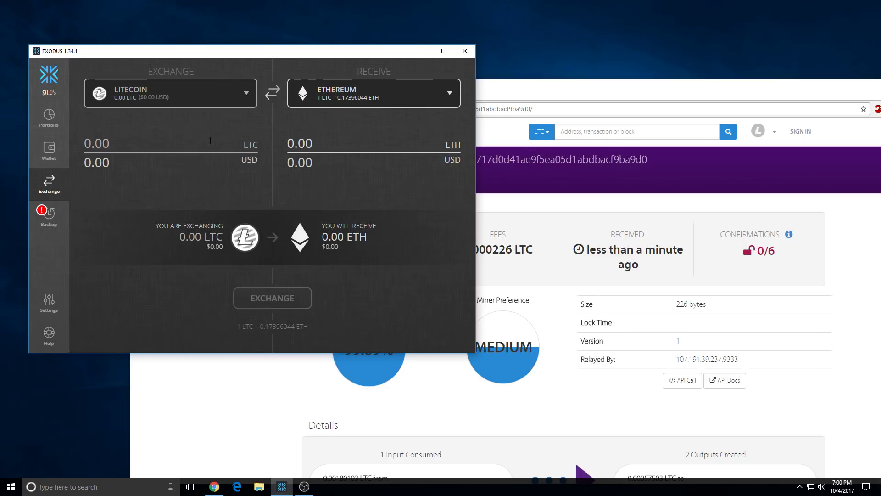
click(214, 101)
key(BackSpace)
text(5)
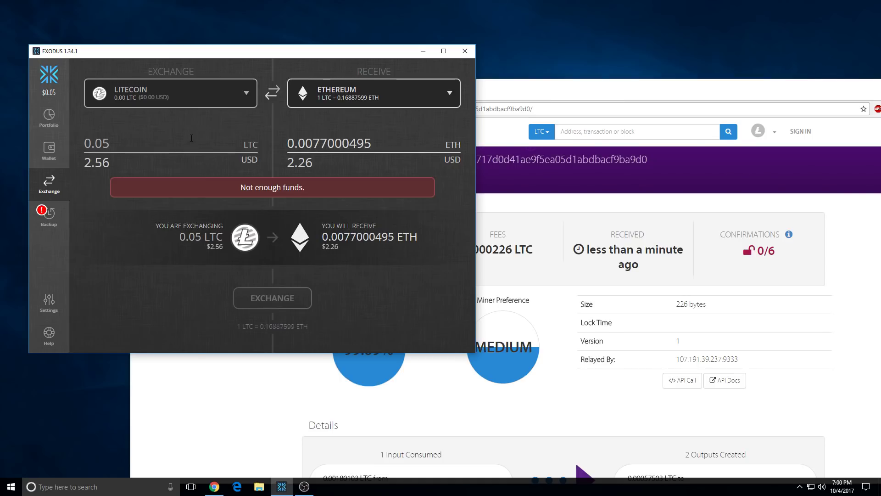
Set Dash as the receive coin and the USD amount to .05.
click(355, 90)
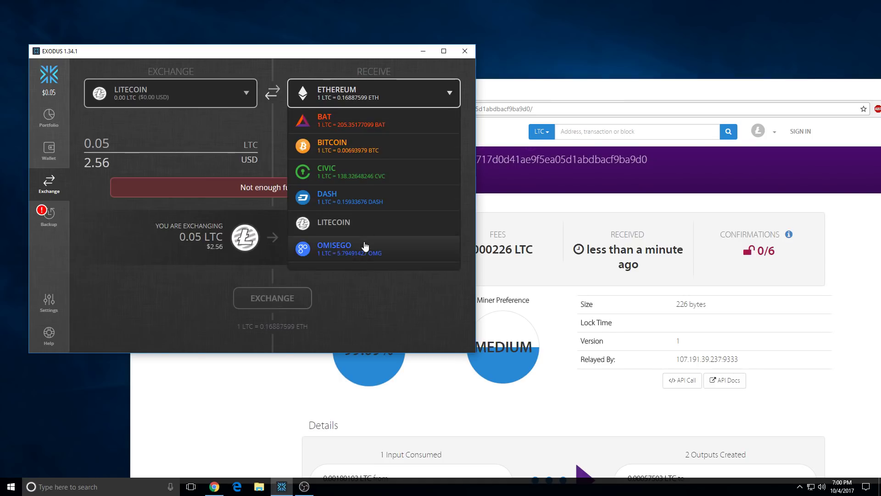
click(356, 198)
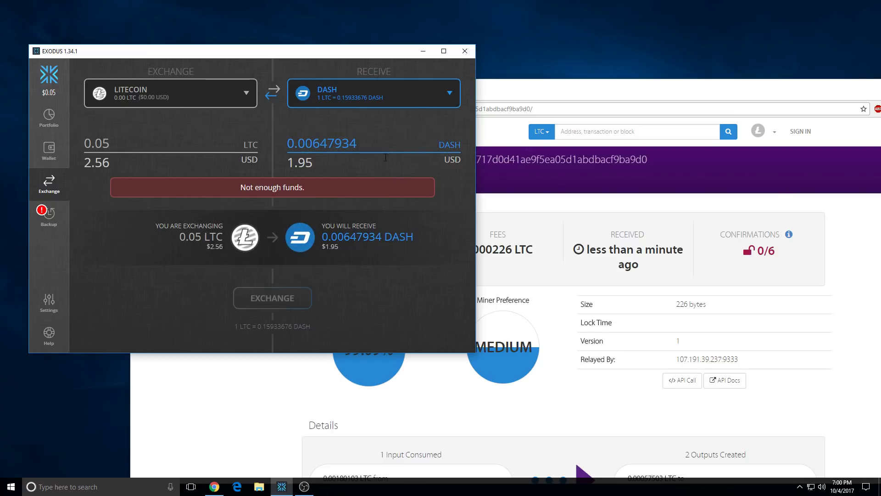
double_click(133, 159)
text(.0)
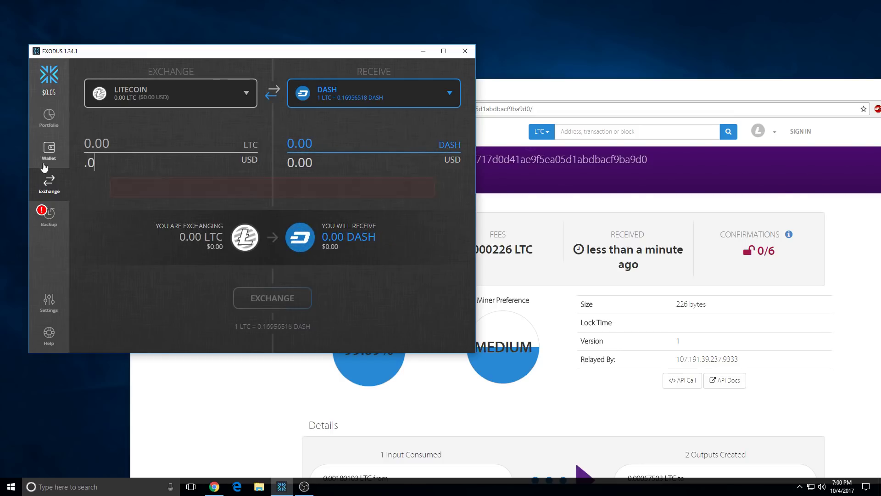
text(5)
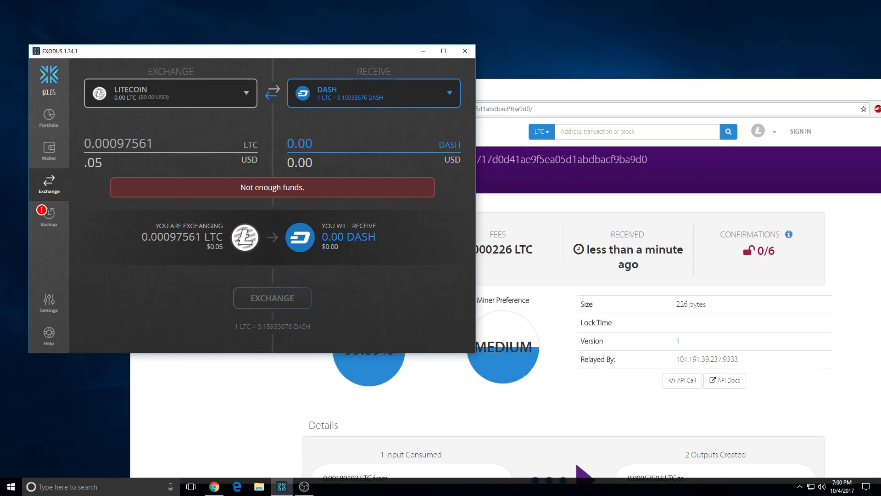
click(349, 160)
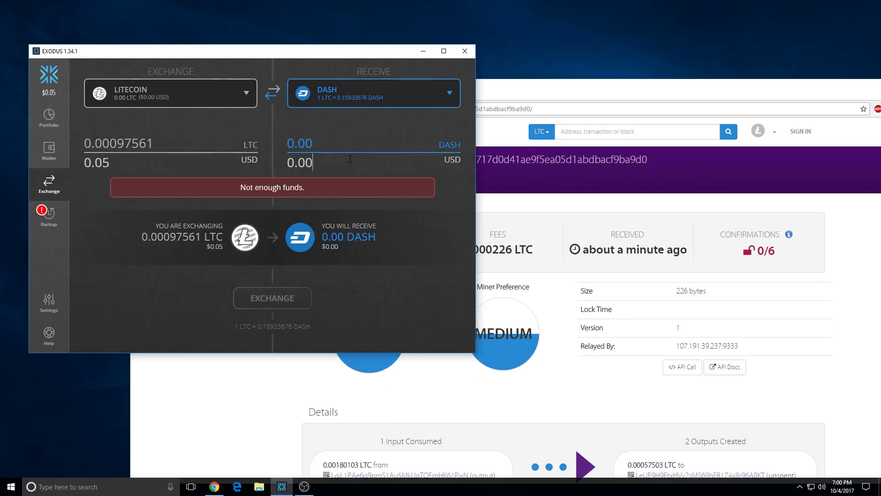
Try BAT, Dash, Ethereum and OmiseGo as receive coins, ending on BAT.
click(373, 111)
click(361, 99)
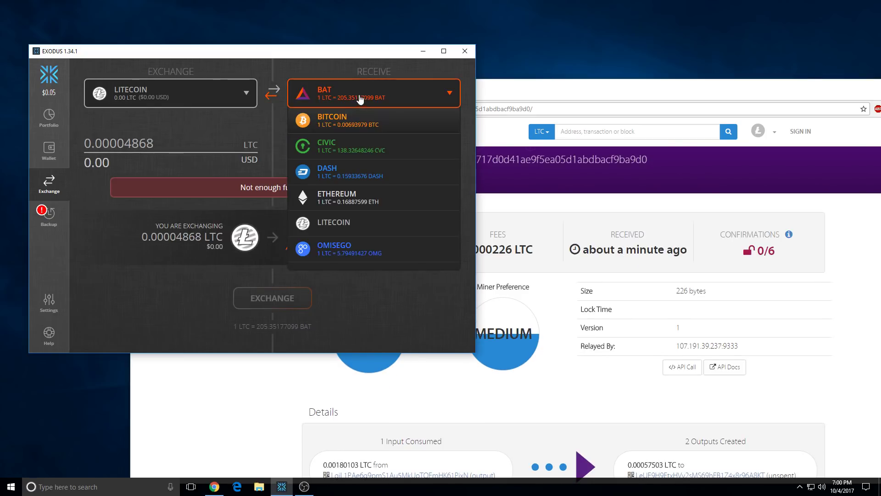
click(368, 179)
click(366, 92)
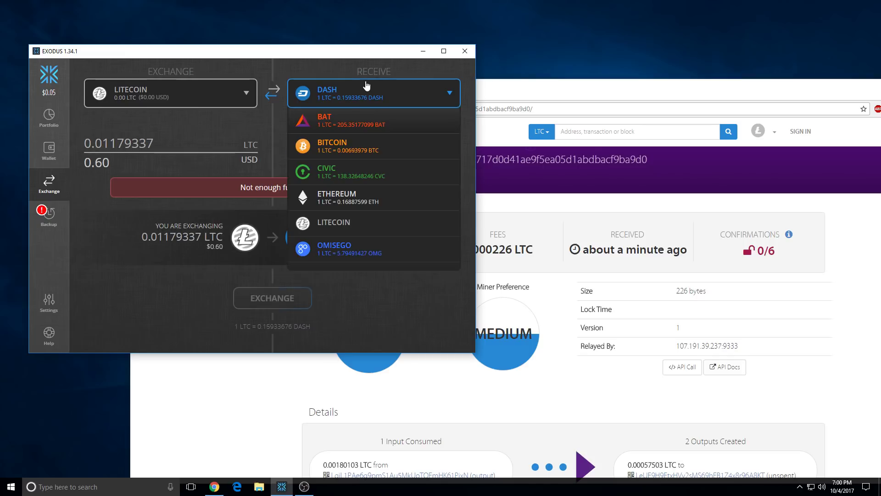
click(373, 206)
click(388, 100)
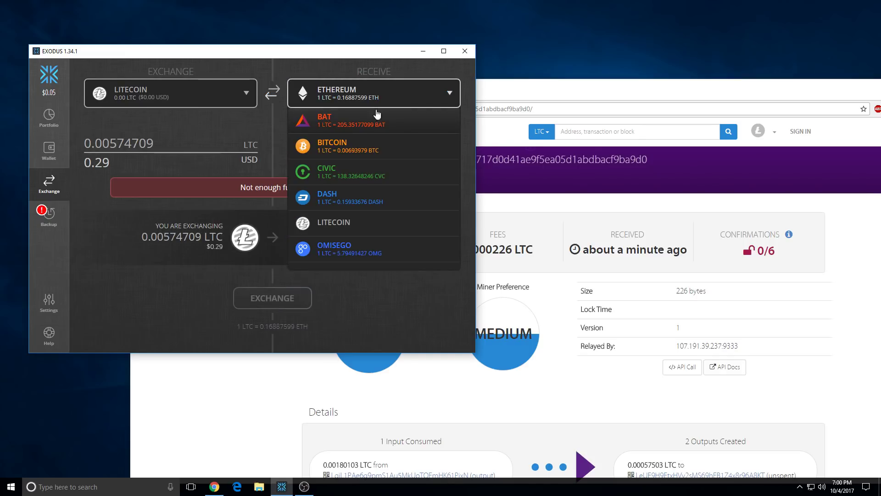
click(376, 118)
click(370, 94)
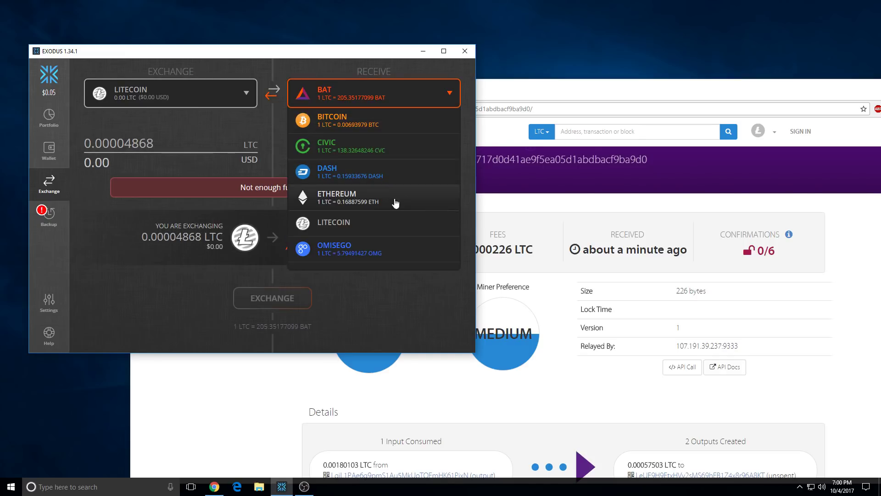
click(378, 202)
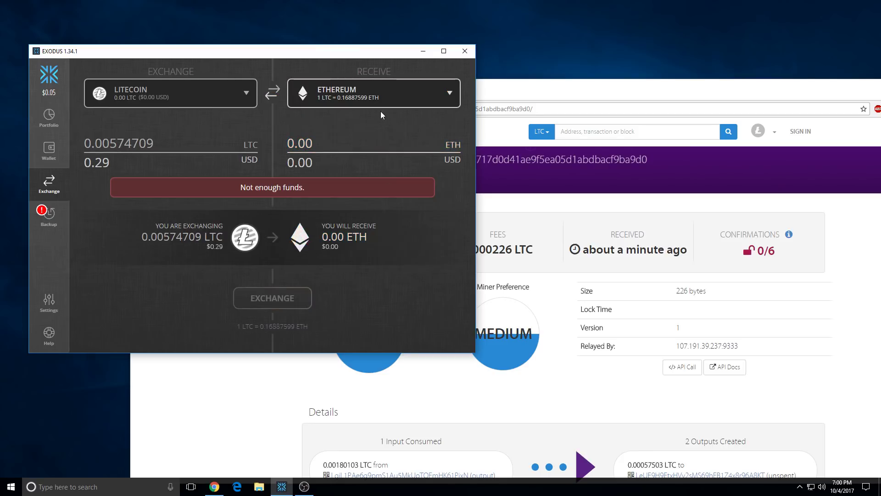
click(380, 105)
click(372, 250)
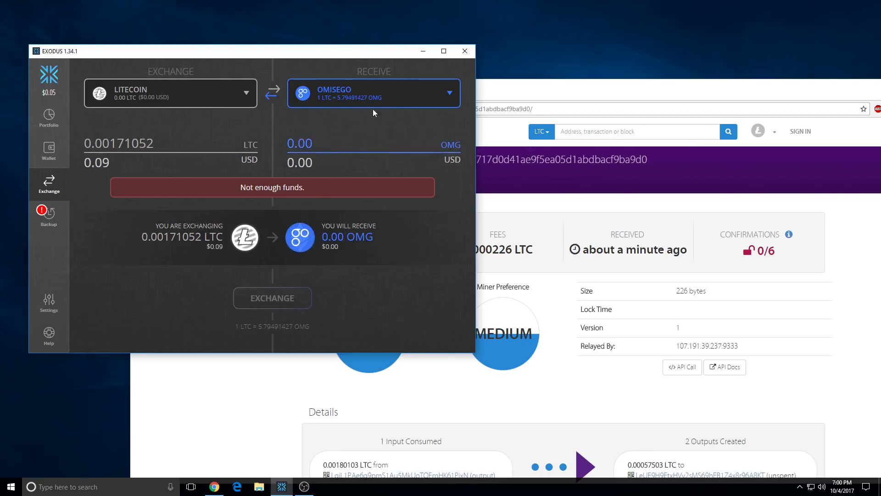
click(373, 109)
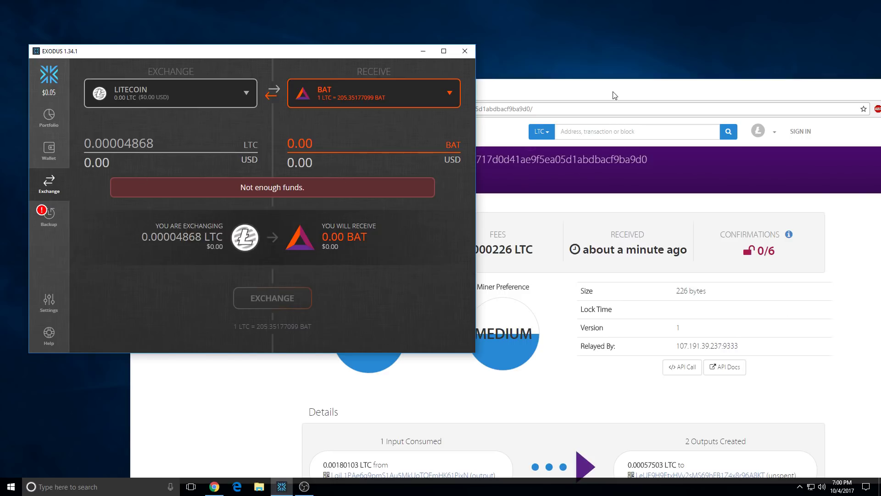
Glance at the blockchain explorer, then return to Exodus's portfolio overview.
click(600, 94)
click(376, 56)
click(49, 118)
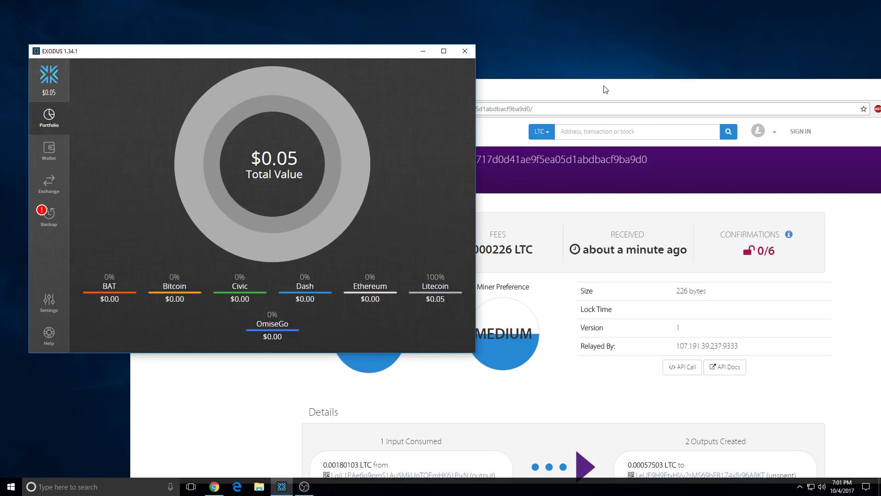
Reposition the explorer window and open Exodus's Litecoin wallet send form.
drag(605, 89, 662, 99)
click(346, 142)
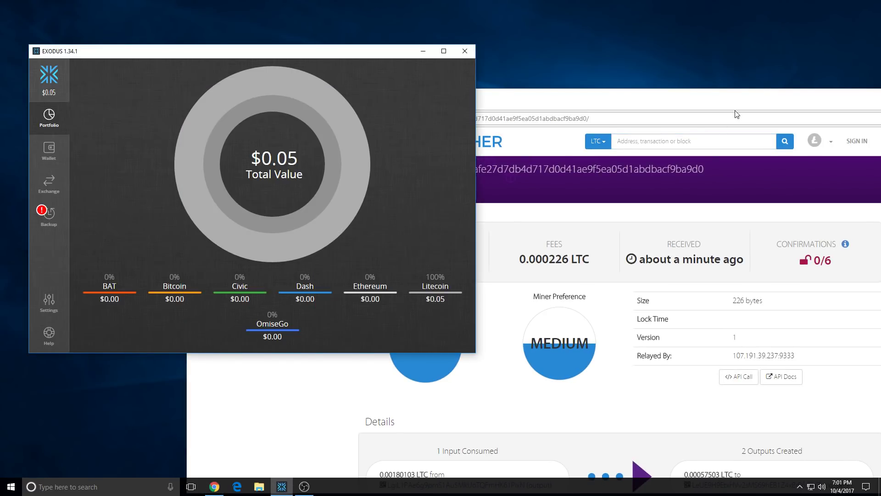
drag(740, 102, 706, 121)
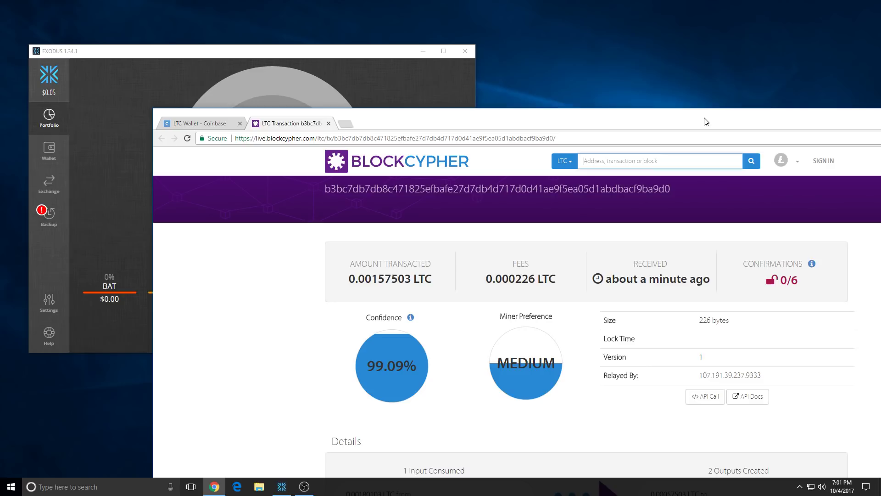
drag(706, 121, 690, 124)
click(432, 96)
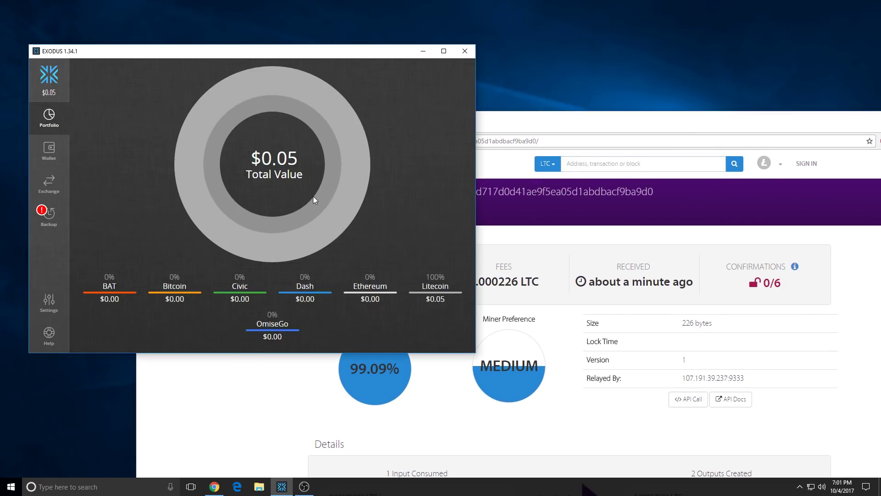
click(54, 154)
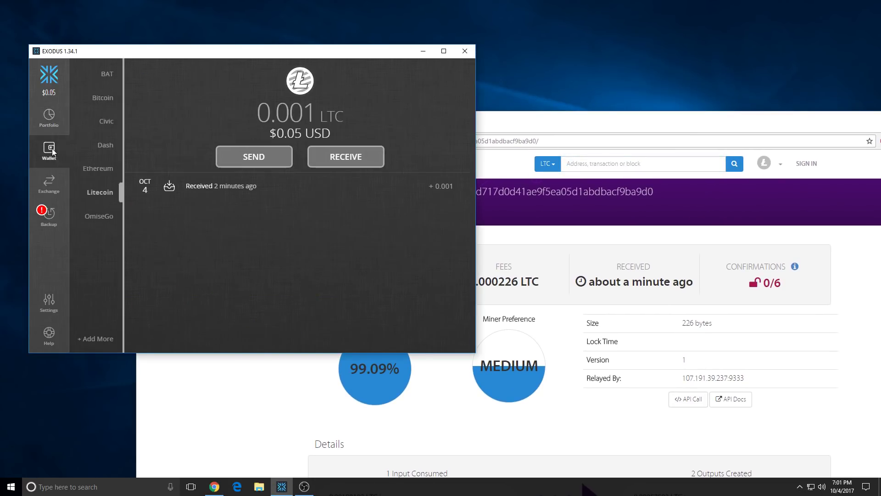
click(292, 156)
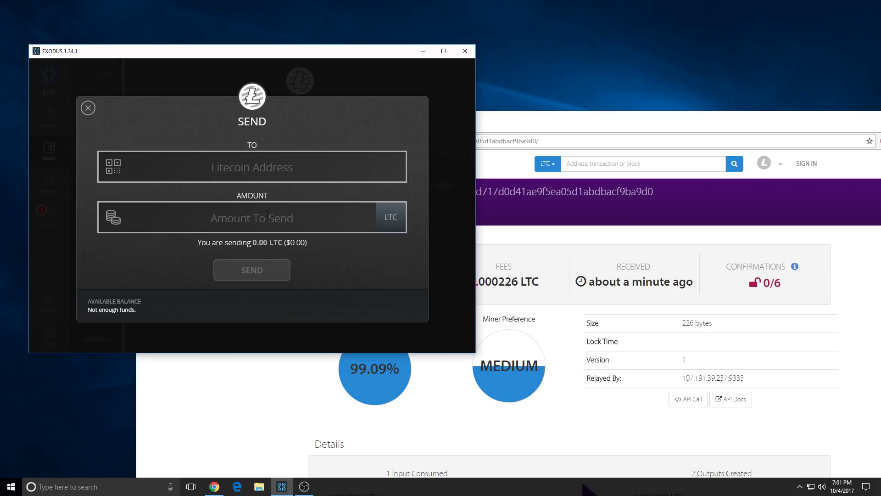
Enter the Litecoin send amount as $0.04, switched from LTC to US dollars.
text(.0)
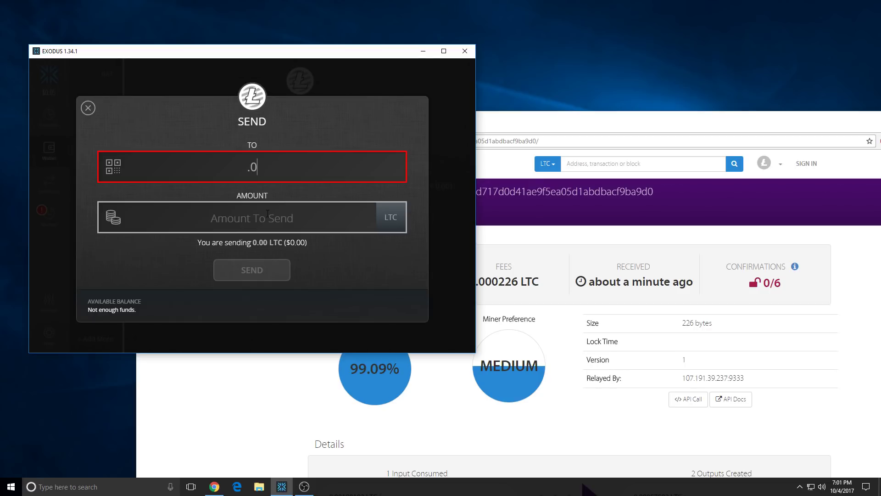
key(BackSpace)
key(BackSpace)
text(.)
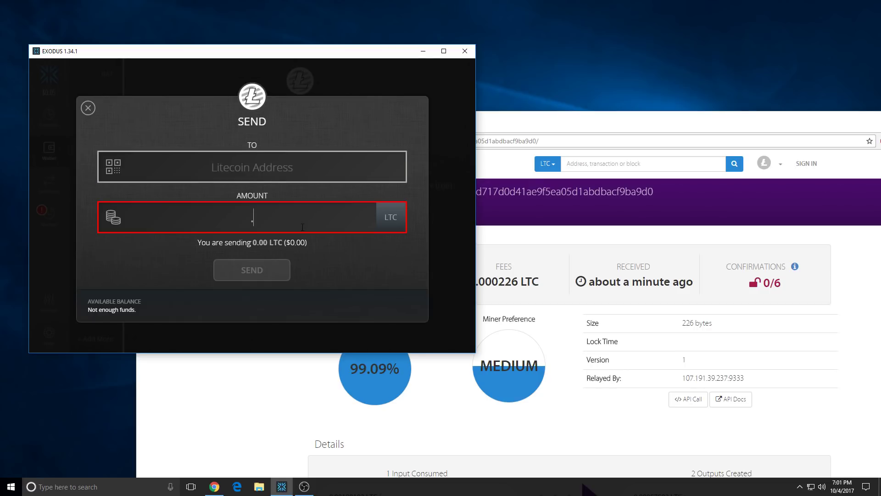
text(05)
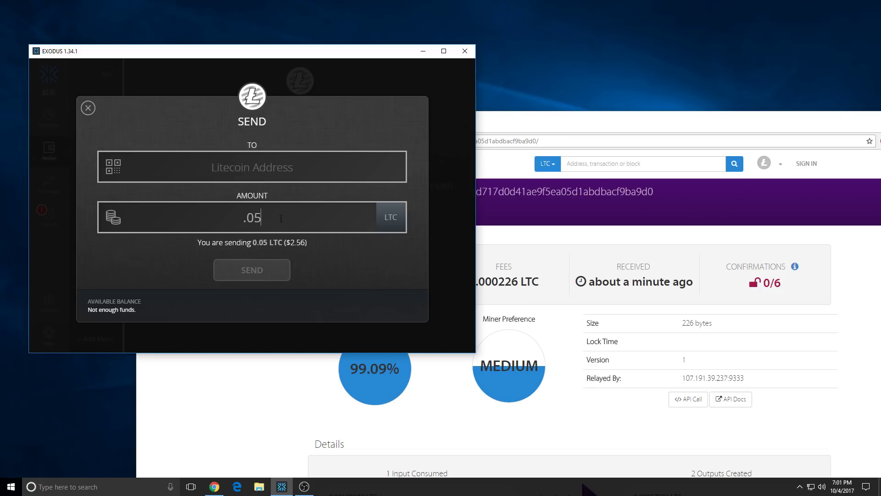
double_click(281, 218)
click(393, 230)
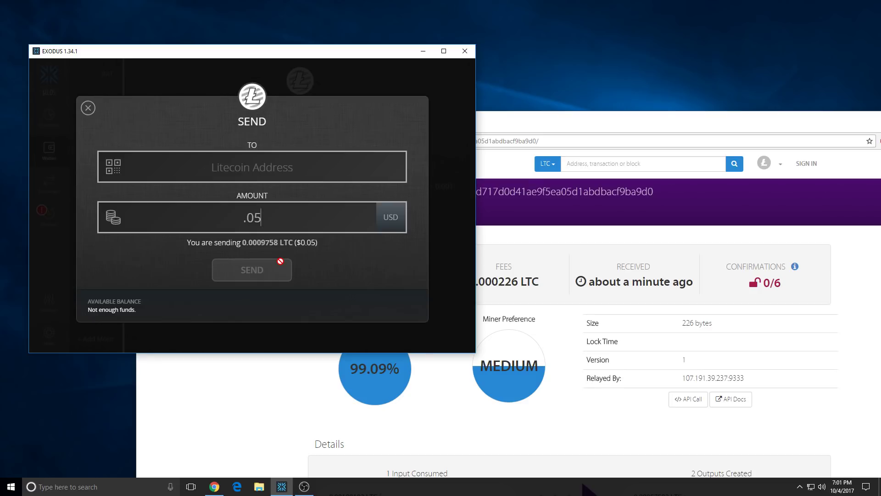
key(BackSpace)
text(4)
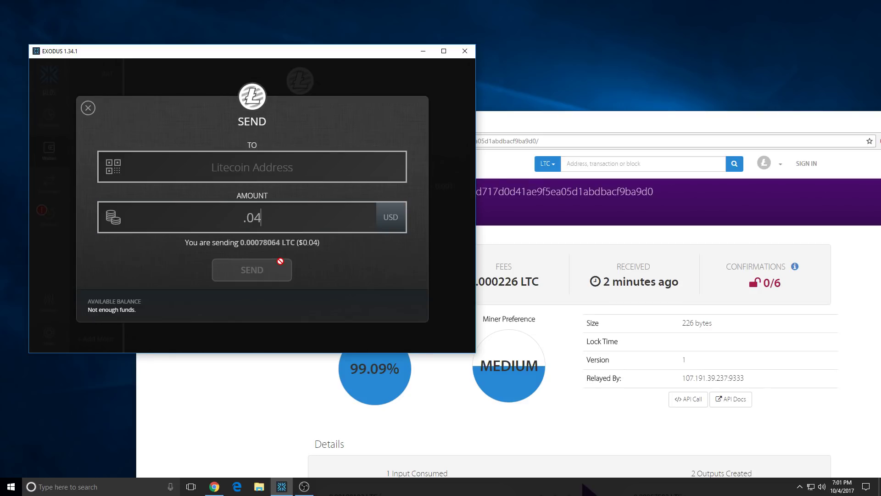
click(282, 168)
Switch the browser to Coinbase's LTC Wallet page and close the Sent Litecoin details.
click(637, 117)
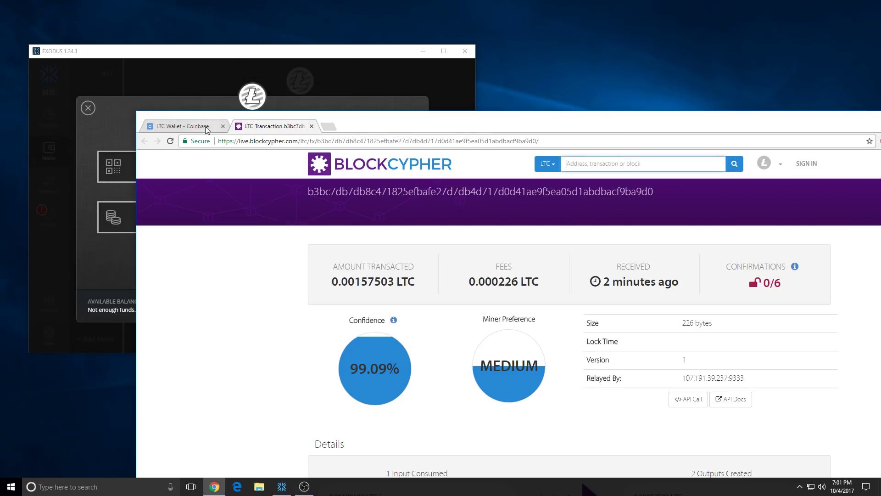
click(354, 68)
click(559, 129)
click(333, 126)
click(183, 126)
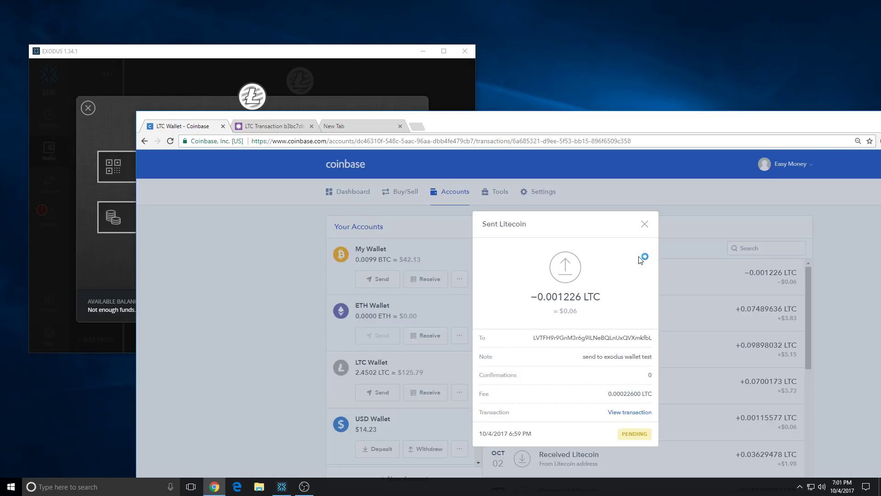
click(645, 225)
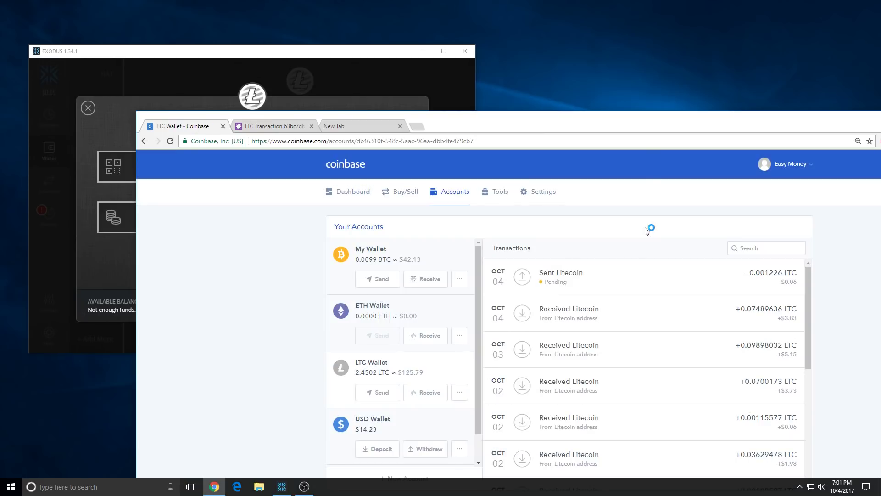
Copy Coinbase's LTC receiving address and paste it into Exodus's recipient Address field.
click(434, 393)
click(552, 390)
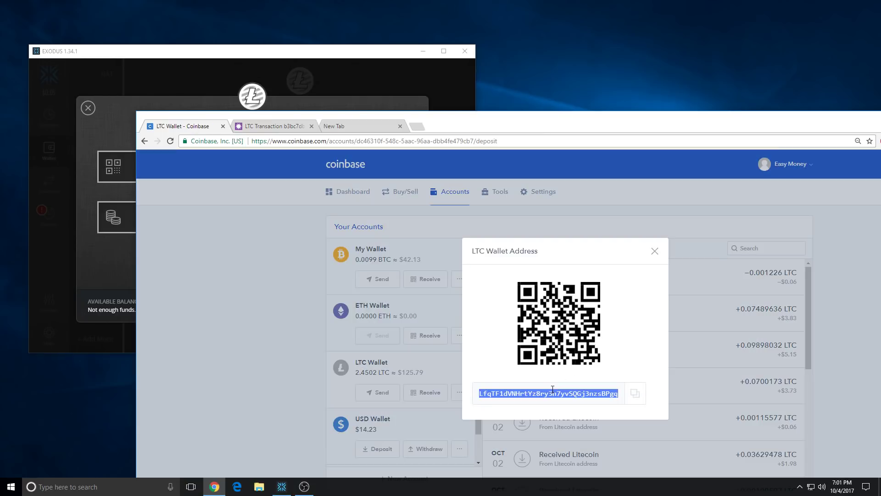
right_click(553, 389)
click(569, 396)
click(655, 251)
click(332, 80)
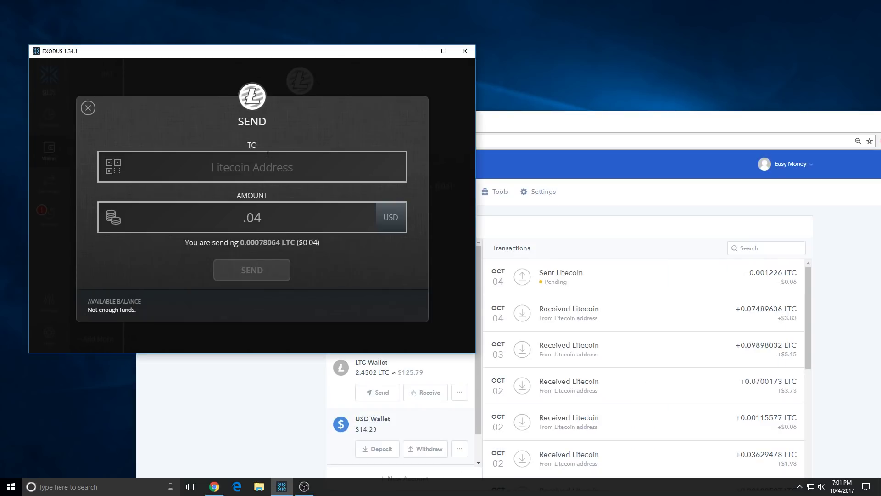
right_click(249, 165)
click(285, 218)
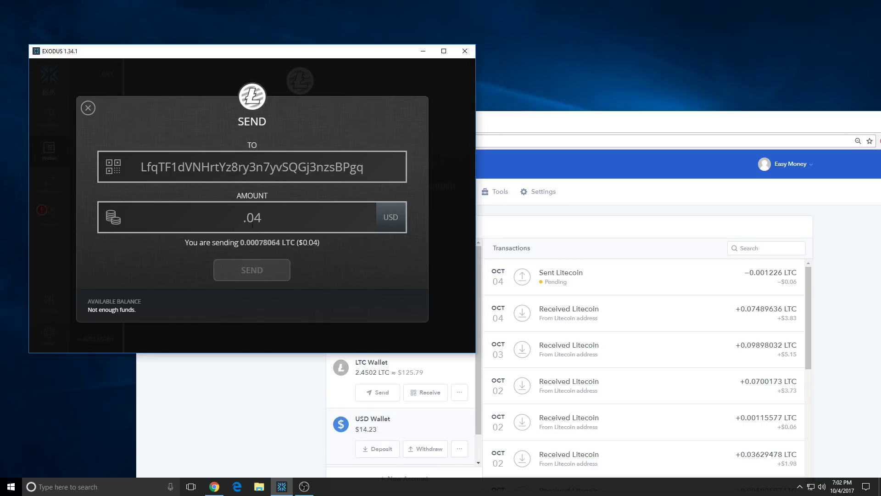
Close the send form, expand the received 0.001 LTC transaction, and check Coinbase's pending send.
click(89, 108)
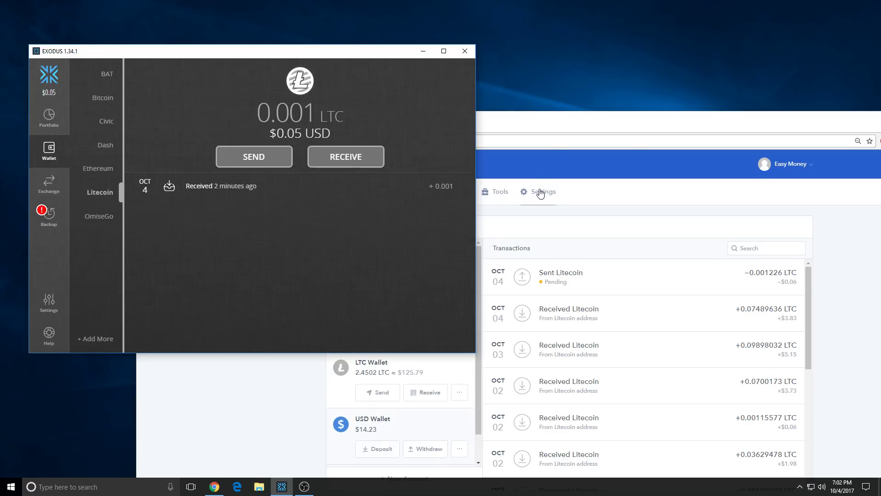
click(437, 192)
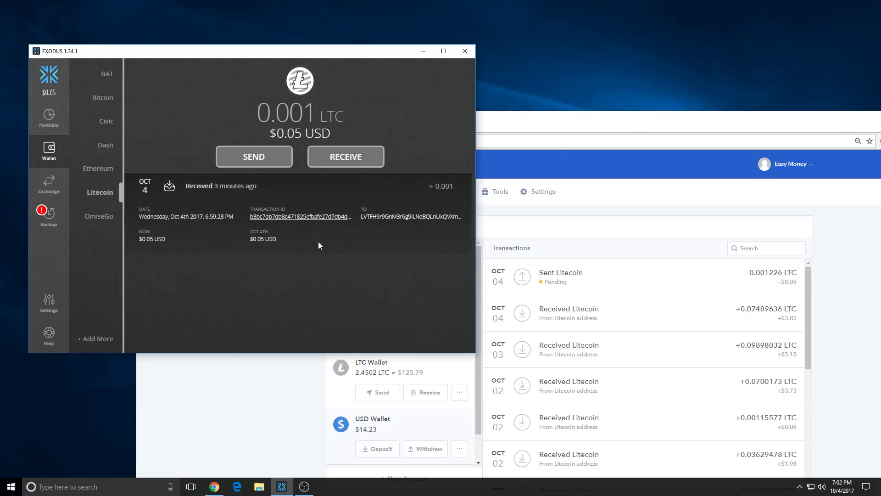
click(622, 276)
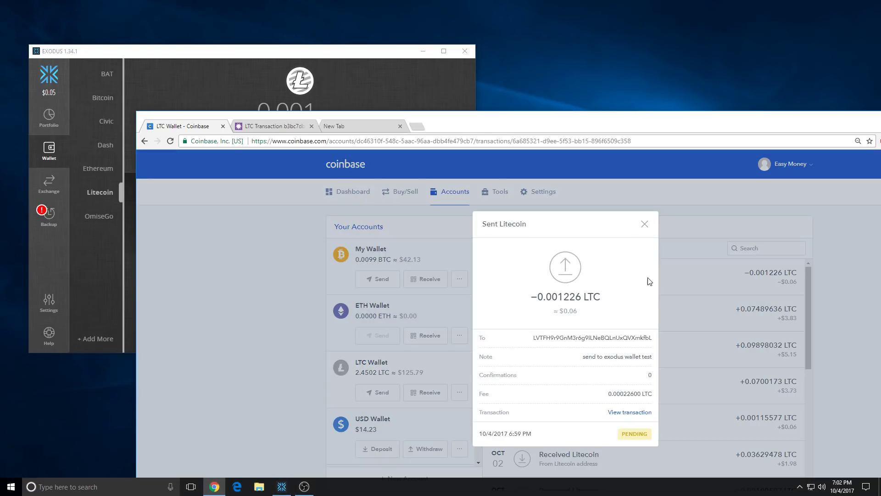
click(644, 224)
Close the extra browser tab, return to Coinbase's LTC Wallet, then bring Exodus forward and reposition it.
click(379, 125)
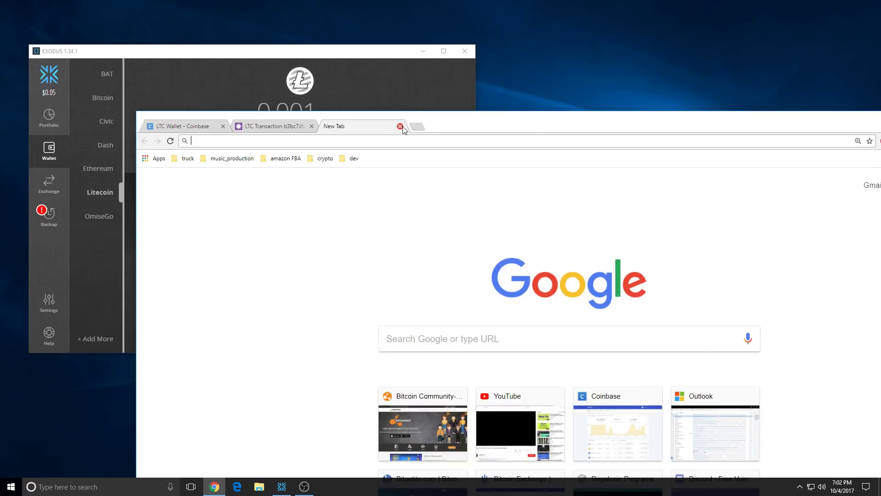
click(213, 127)
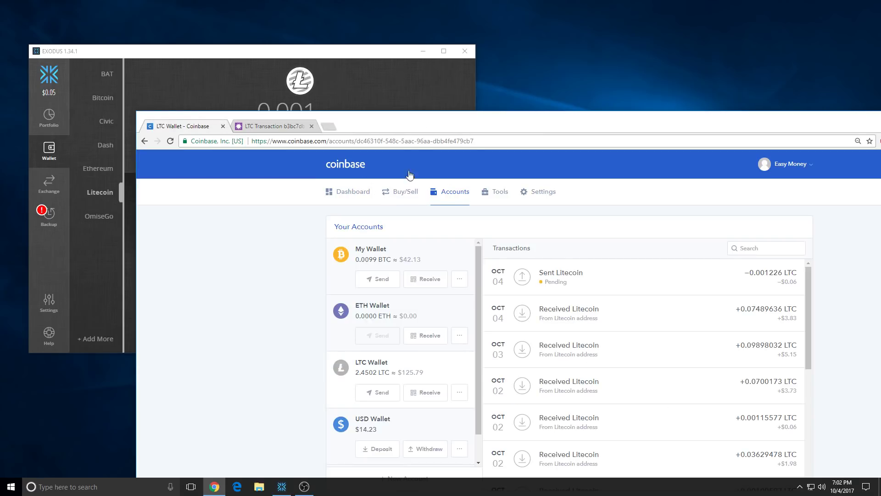
click(352, 104)
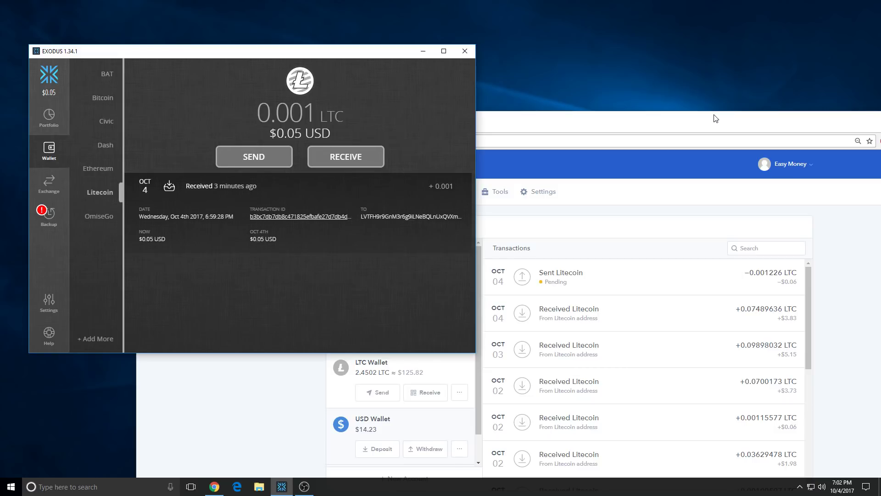
drag(389, 52, 396, 73)
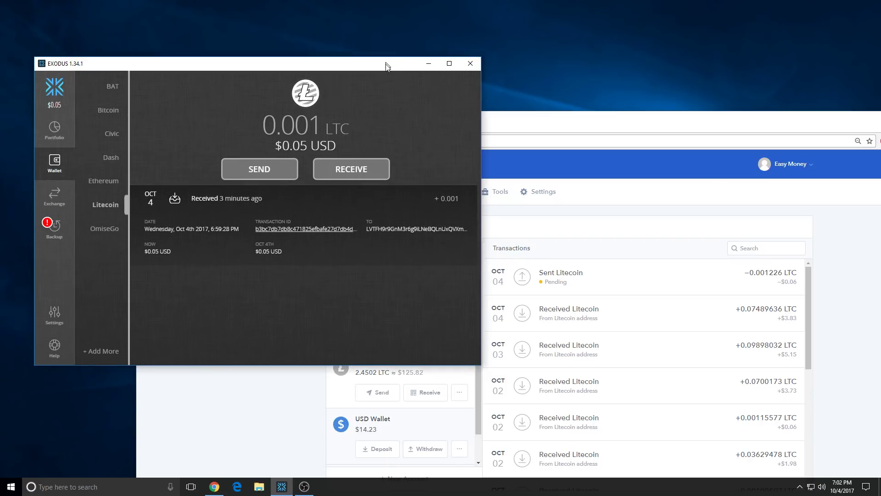